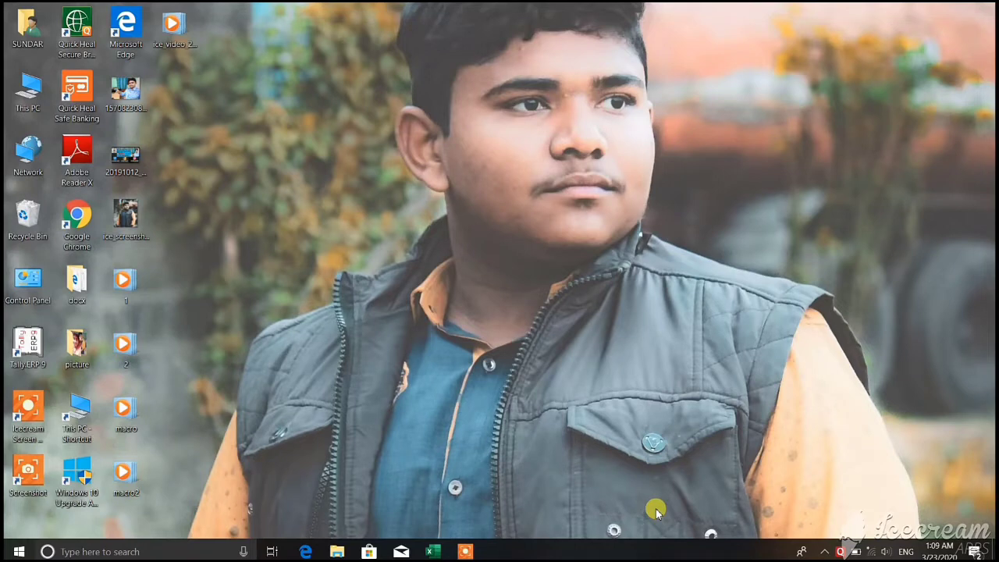
Step: Bring up the price1 workbook on Sheet2's five-student marks table with the Home ribbon showing
left_click(433, 552)
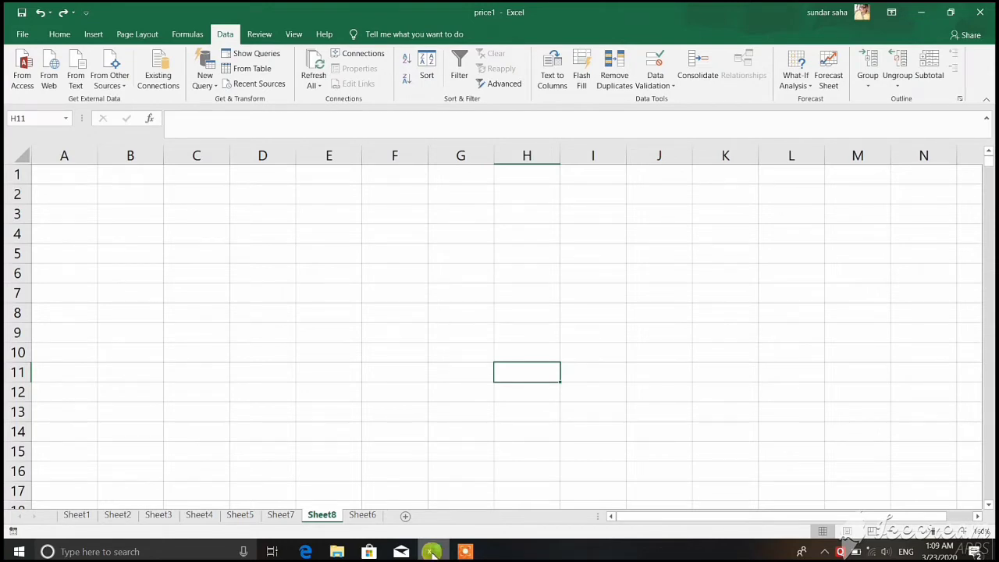
left_click(114, 524)
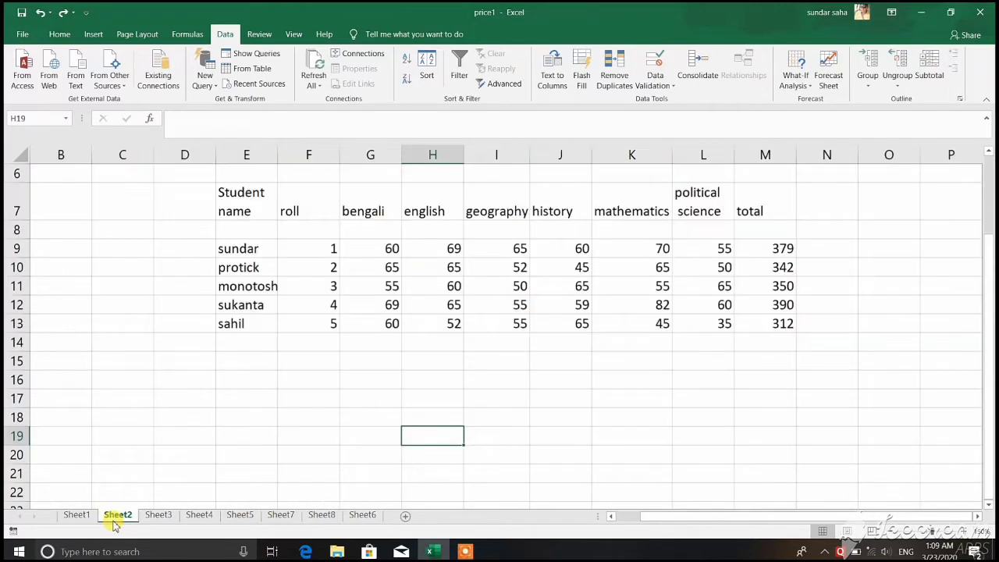
left_click(753, 412)
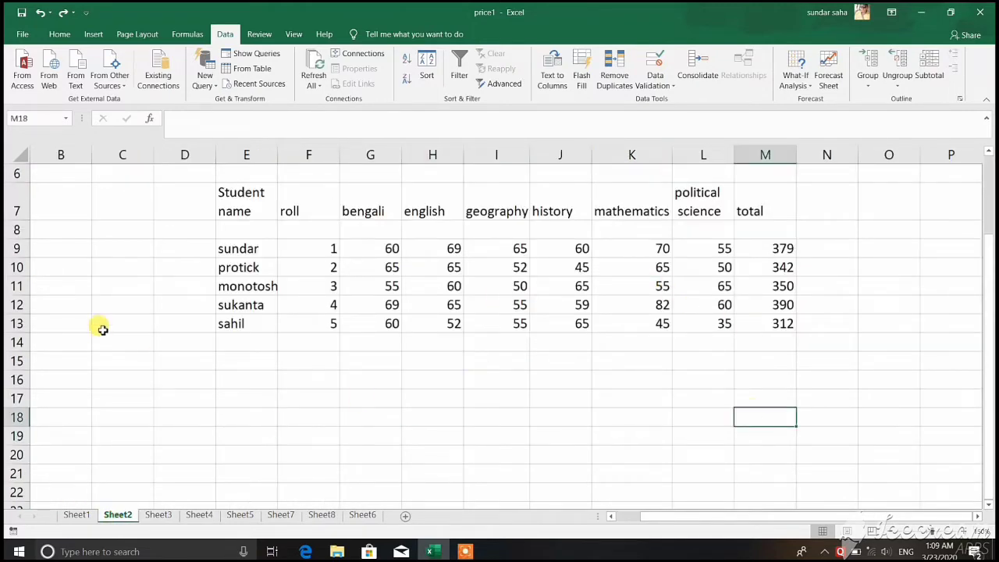
left_click(60, 34)
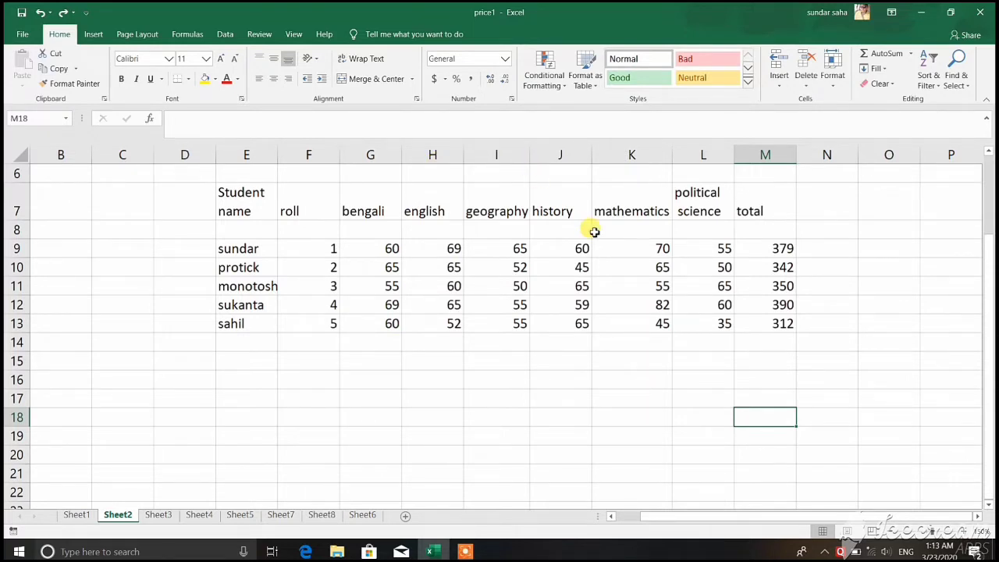
double_click(188, 181)
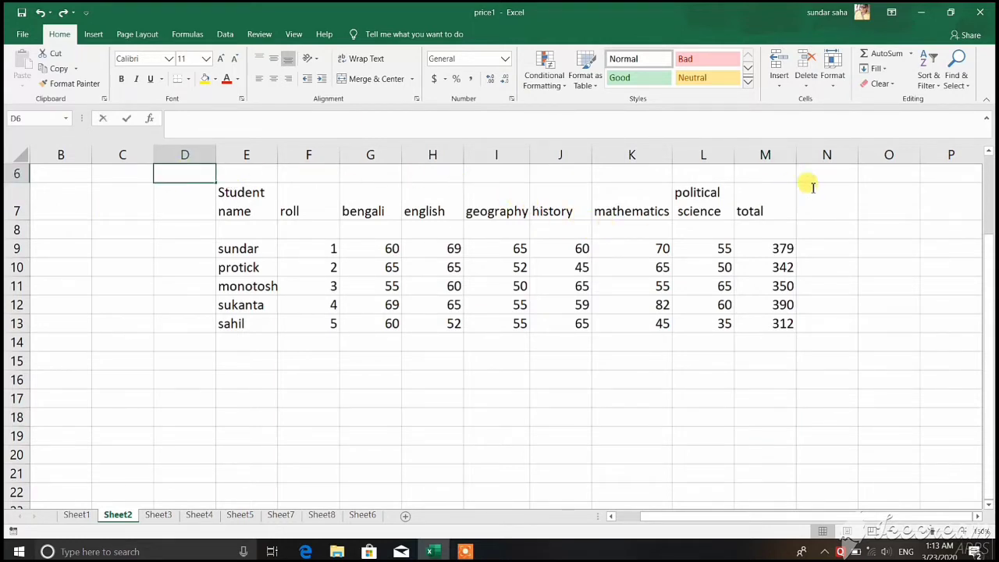
left_click(134, 248)
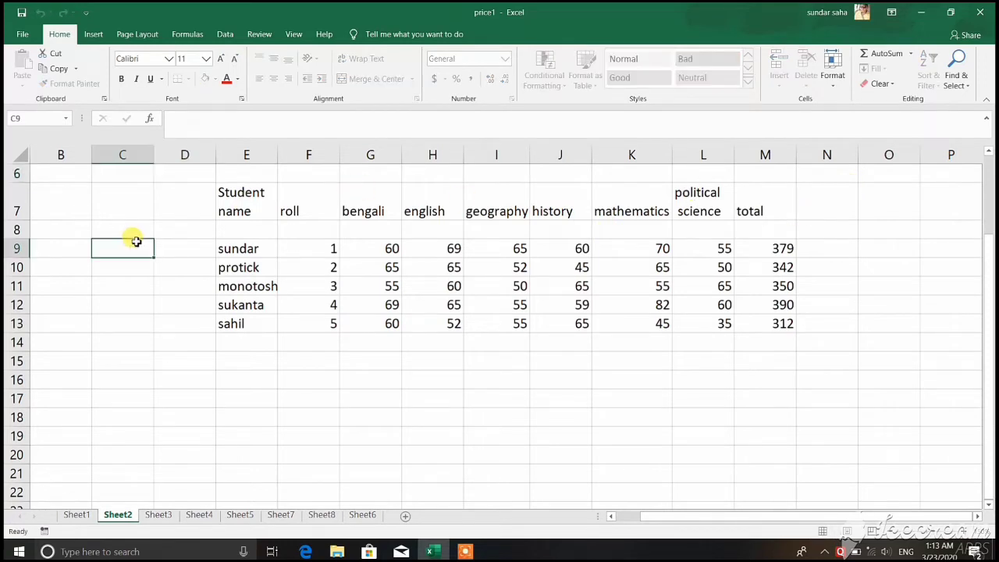
type("=")
mouse_move(133, 248)
left_mouse_down()
mouse_move(203, 212)
mouse_move(263, 256)
left_mouse_up()
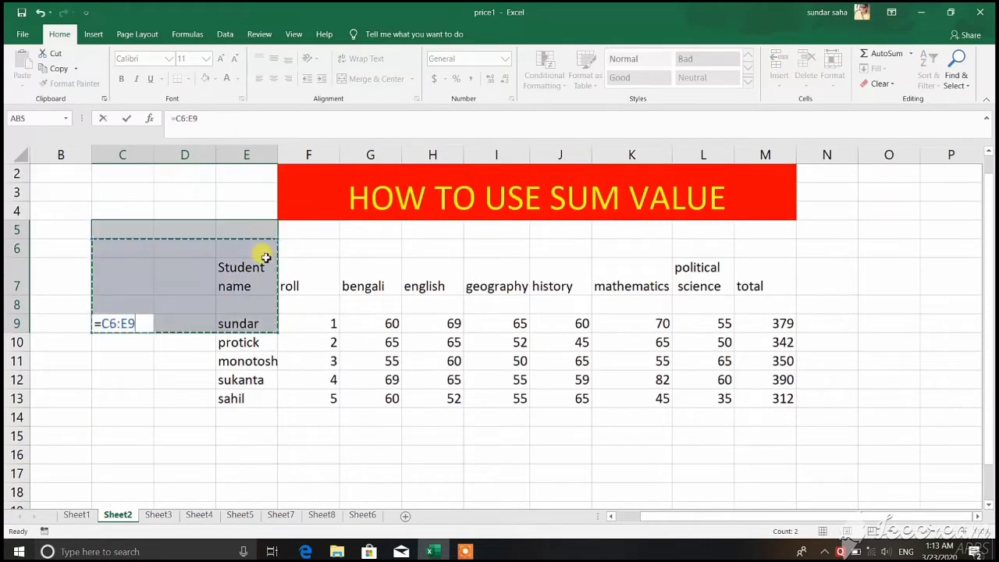
left_click(65, 489)
key("BackSpace")
key("BackSpace")
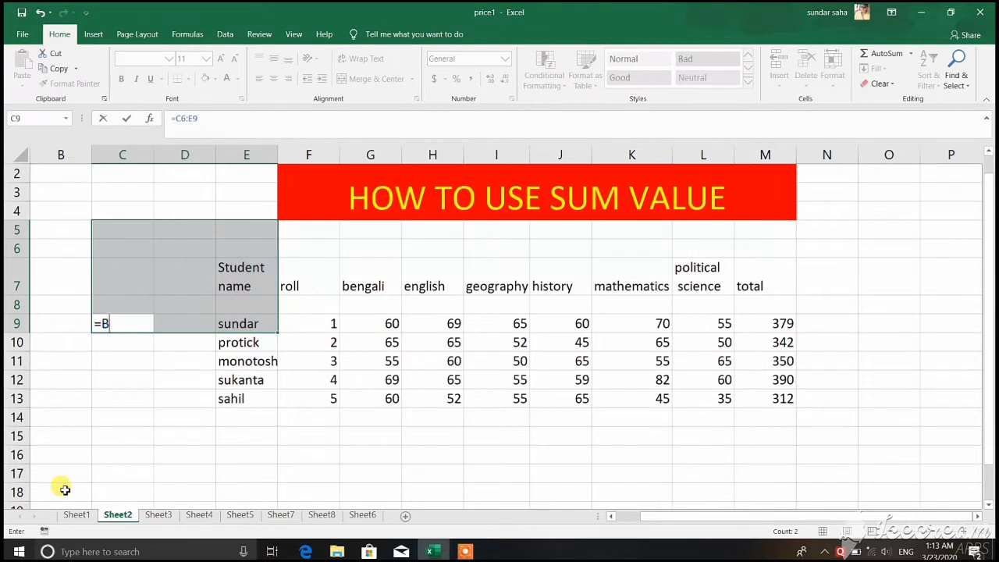
left_click(161, 395)
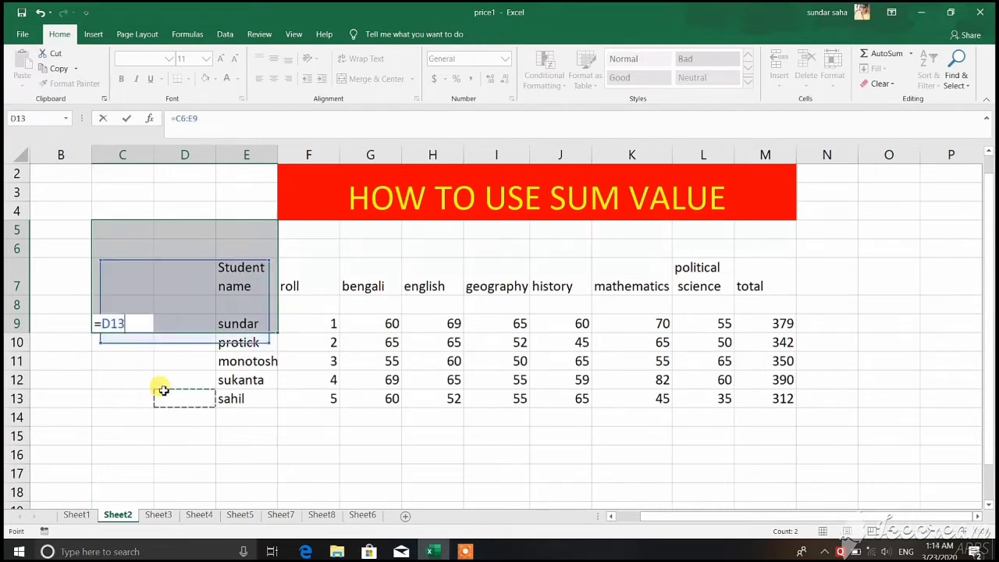
key("BackSpace")
key("BackSpace")
key("BackSpace")
key("BackSpace")
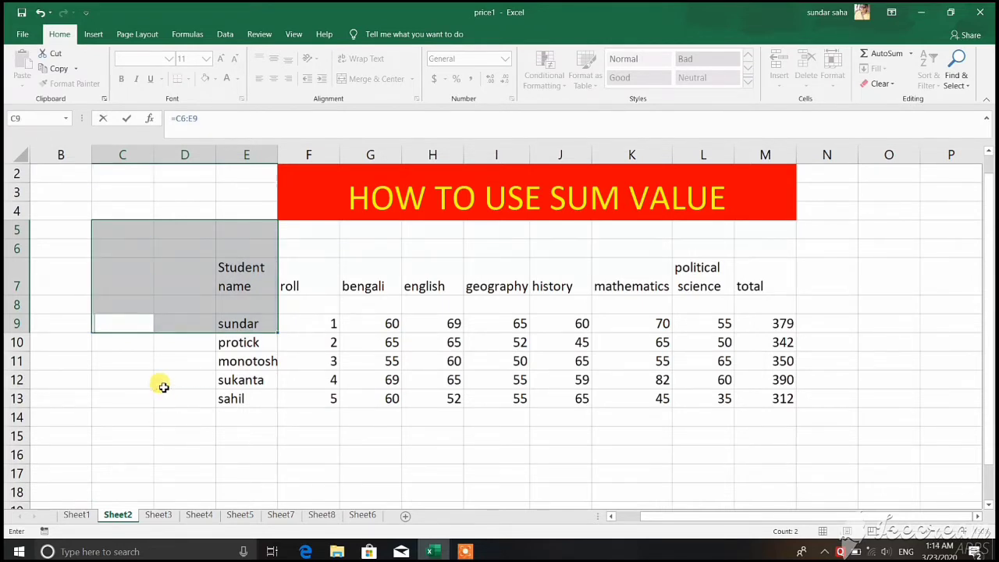
left_click(195, 290)
Step: Select the marks table D7:N13 and switch on Filter from the Data ribbon
left_click_drag(195, 290, 818, 411)
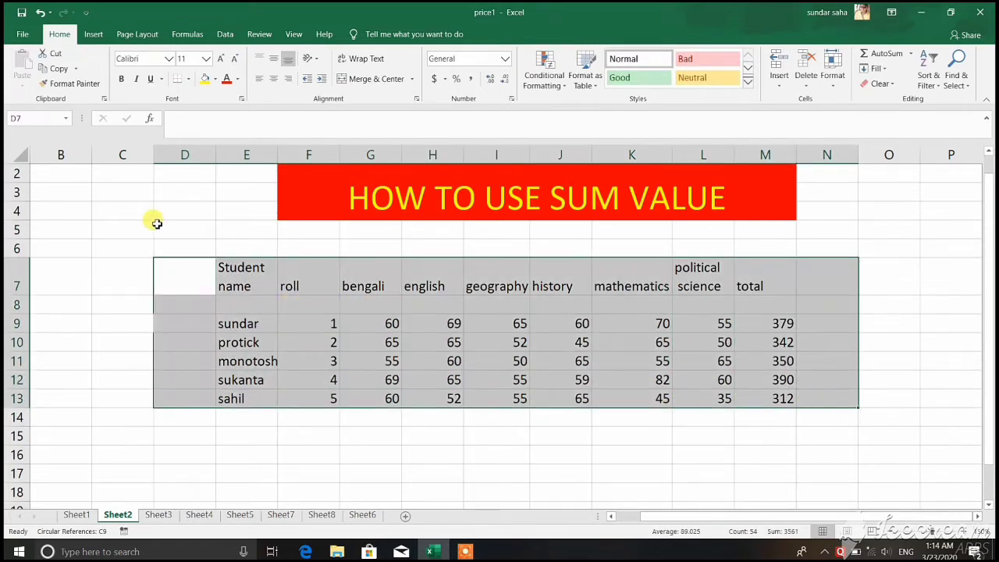
left_click(223, 33)
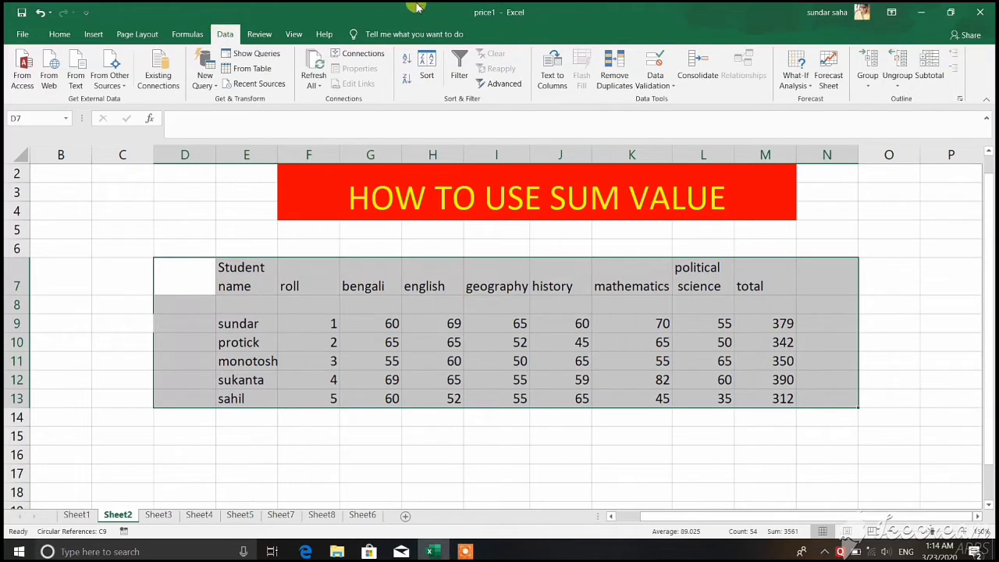
left_click(459, 68)
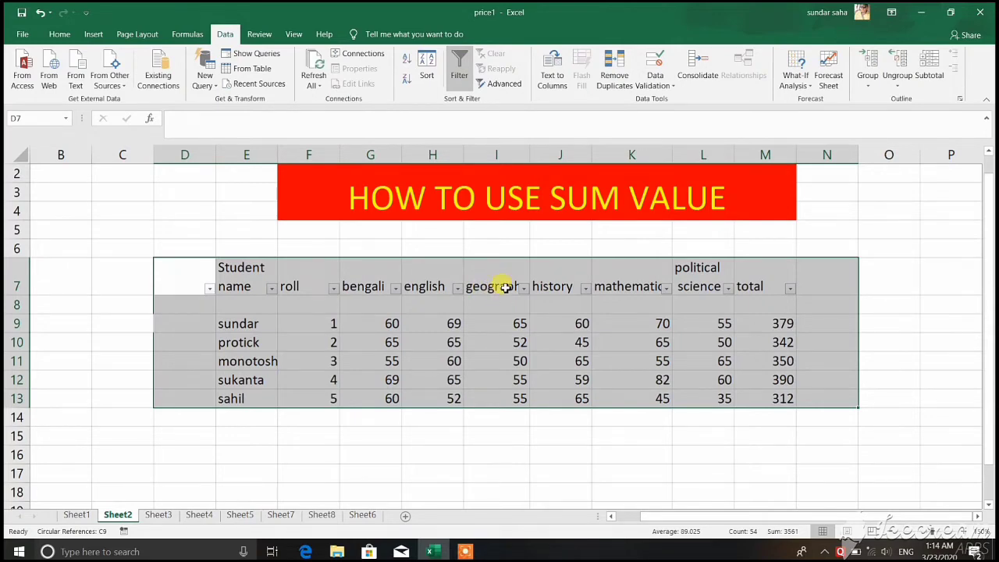
Step: Sort rows A to Z by Student name, then Smallest to Largest by roll
left_click(665, 288)
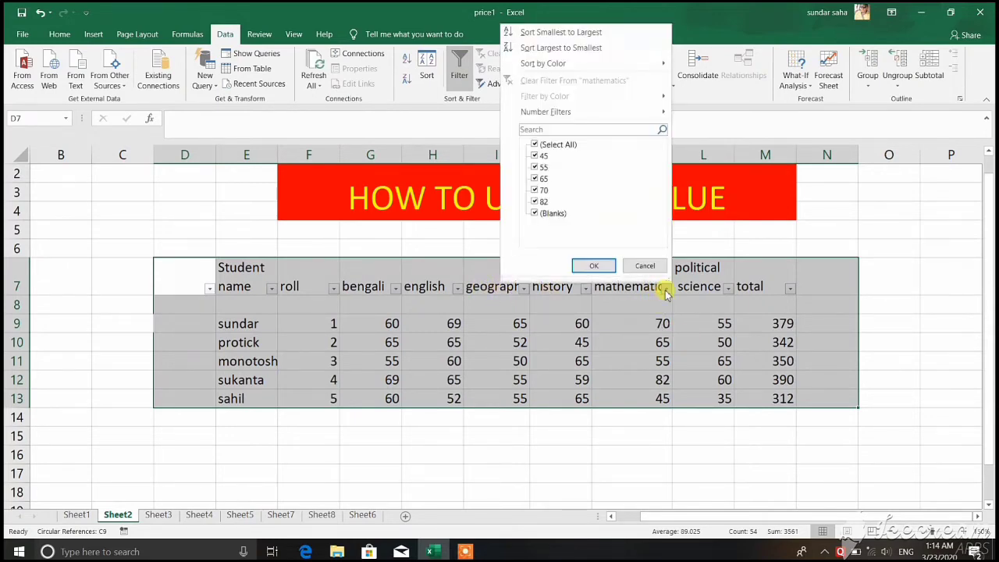
left_click(666, 288)
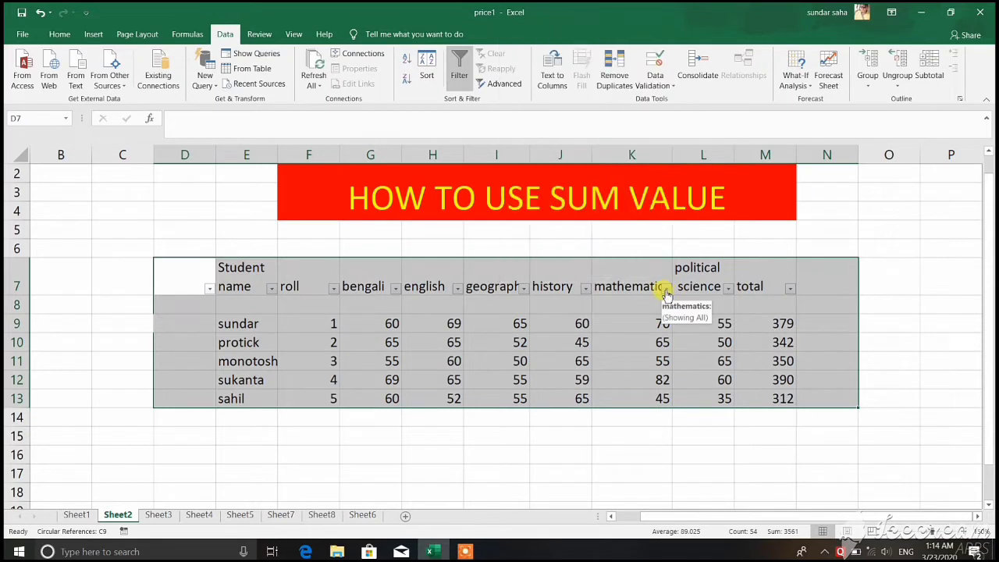
left_click(575, 448)
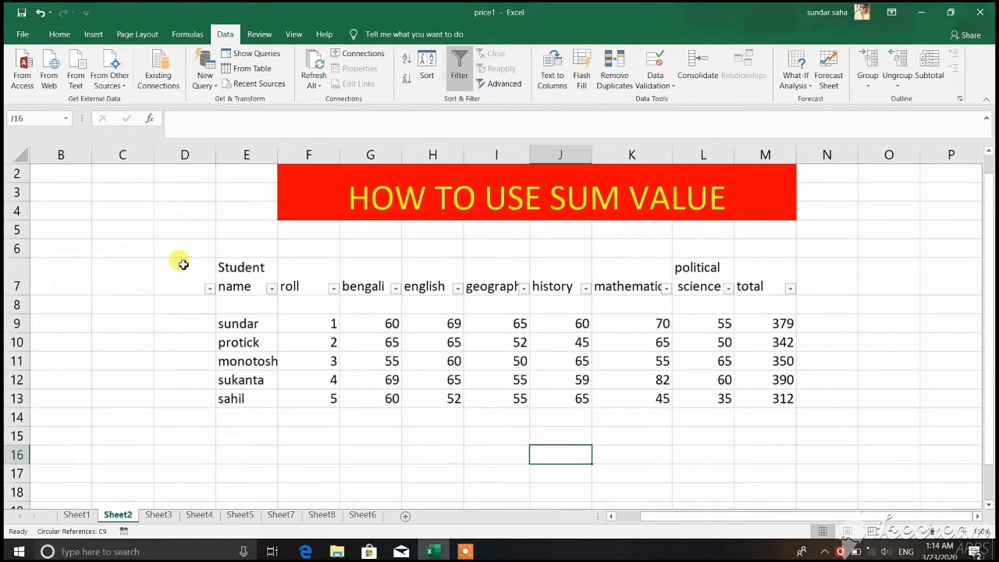
mouse_move(182, 265)
left_mouse_down()
mouse_move(792, 360)
mouse_move(792, 398)
left_mouse_up()
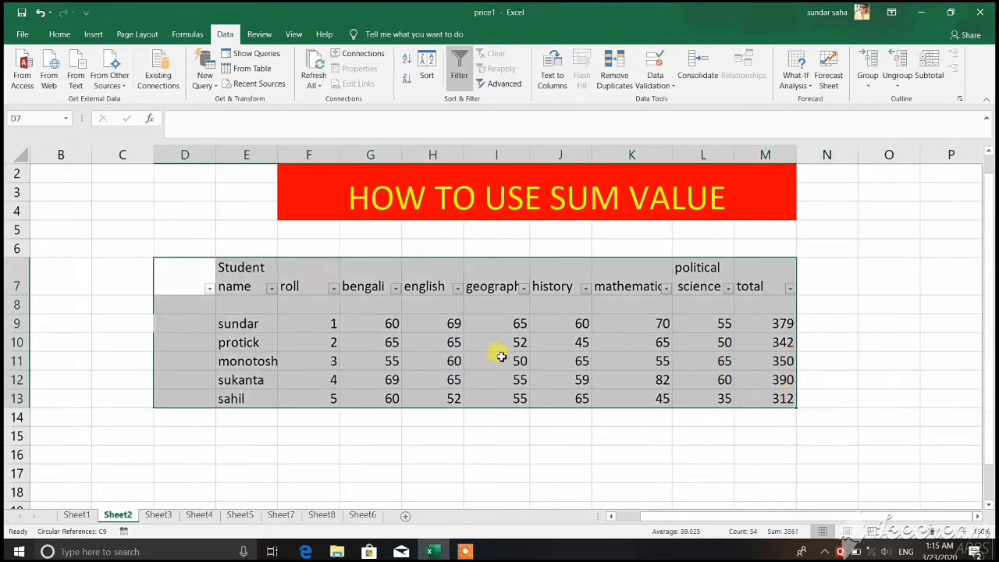
left_click(273, 293)
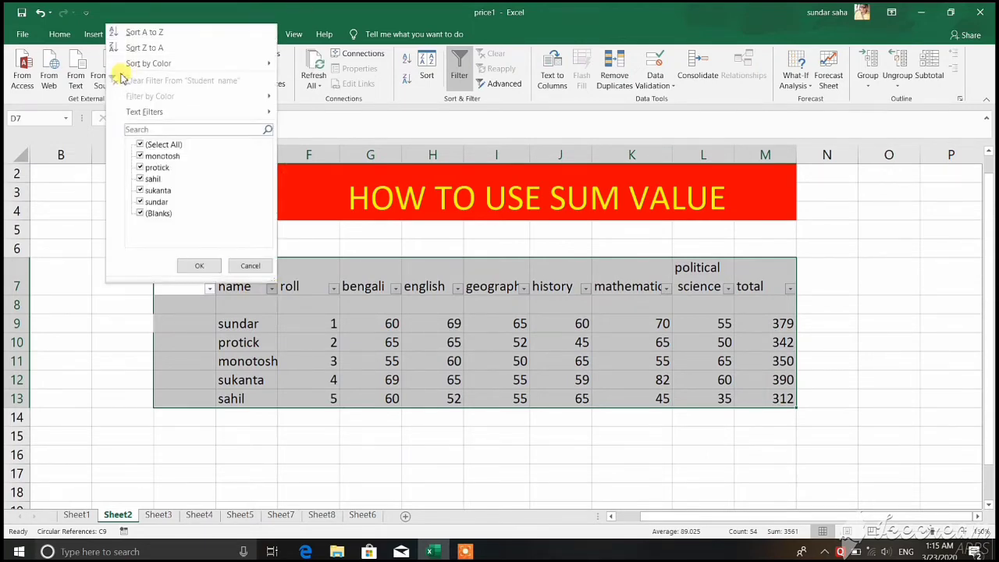
left_click(140, 32)
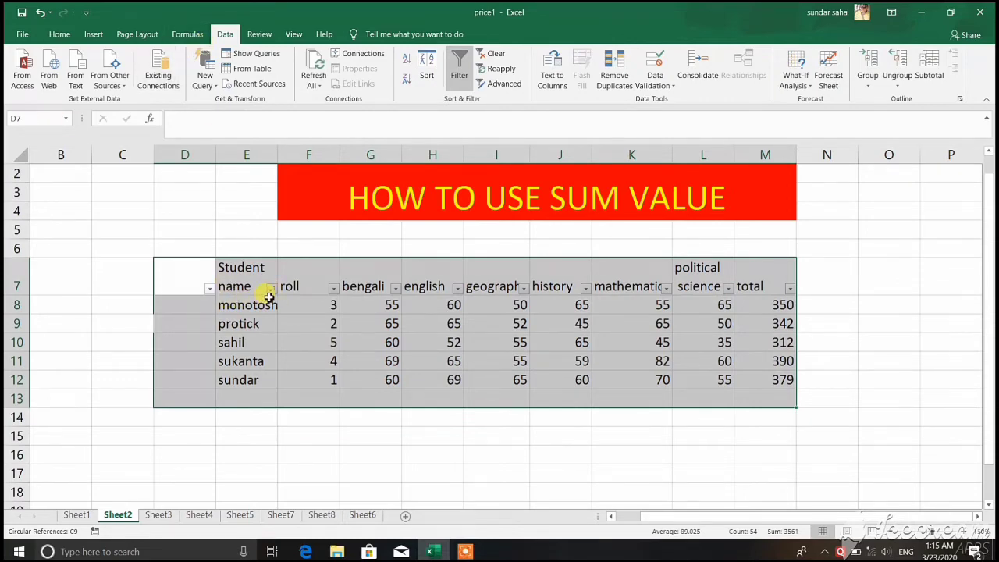
left_click(332, 293)
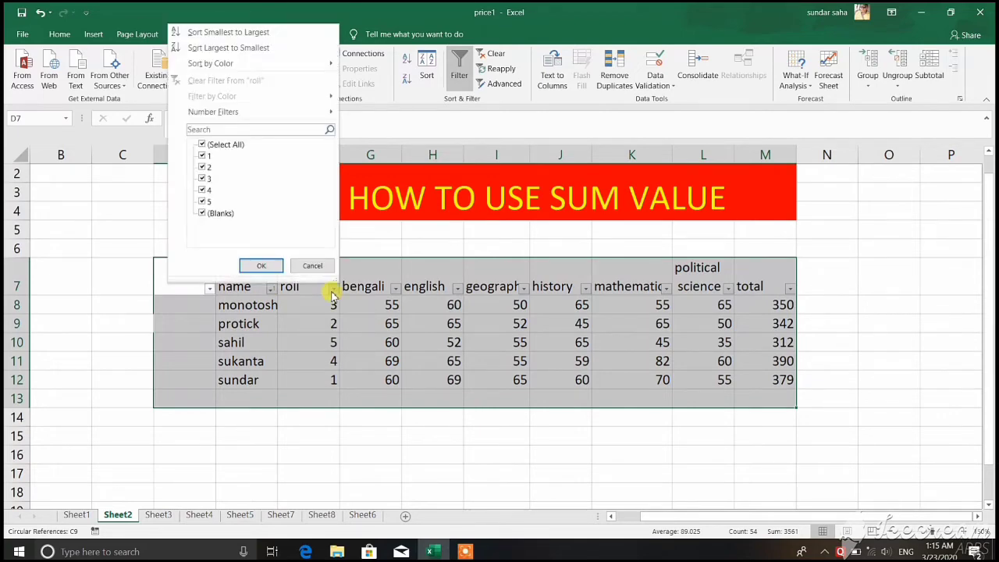
left_click(228, 32)
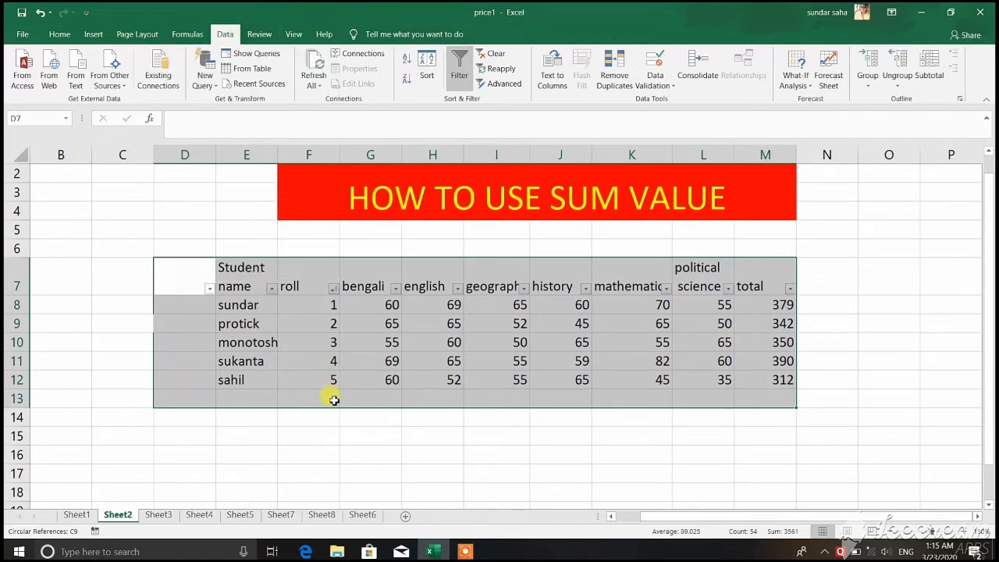
Step: Apply a geography Greater Than 50 number filter, hiding monotosh and leaving four students
left_click(707, 269)
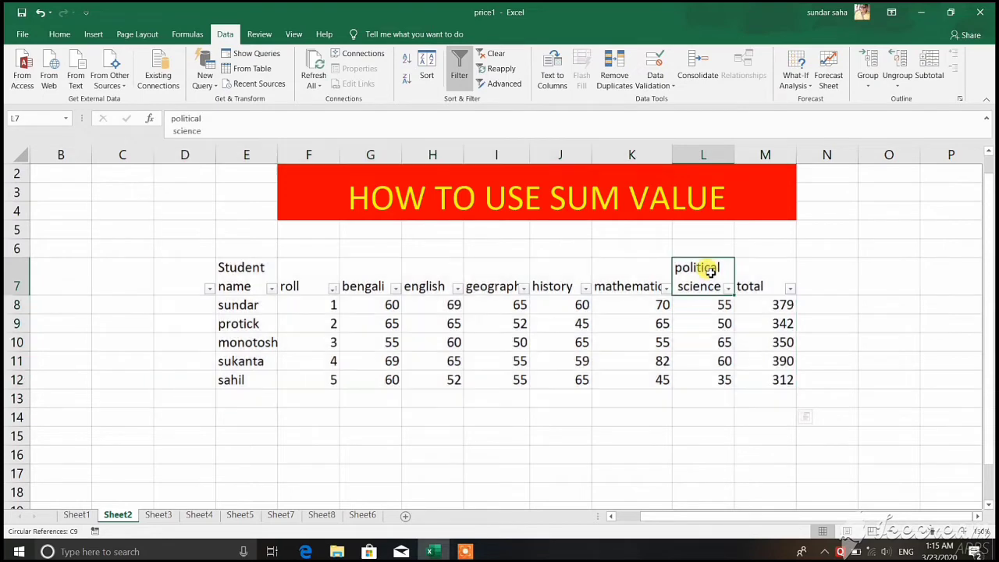
left_click_drag(572, 341, 524, 297)
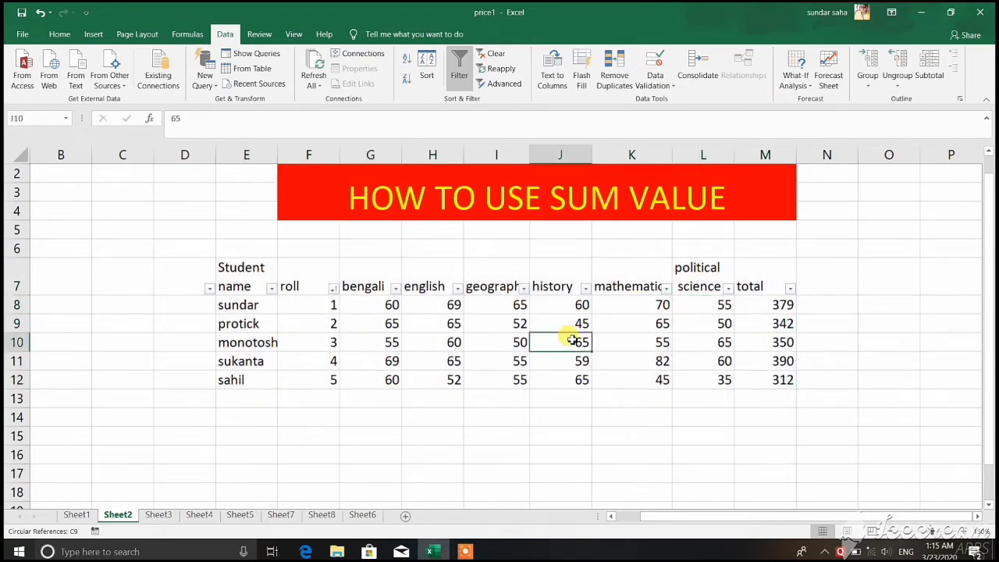
left_click(523, 288)
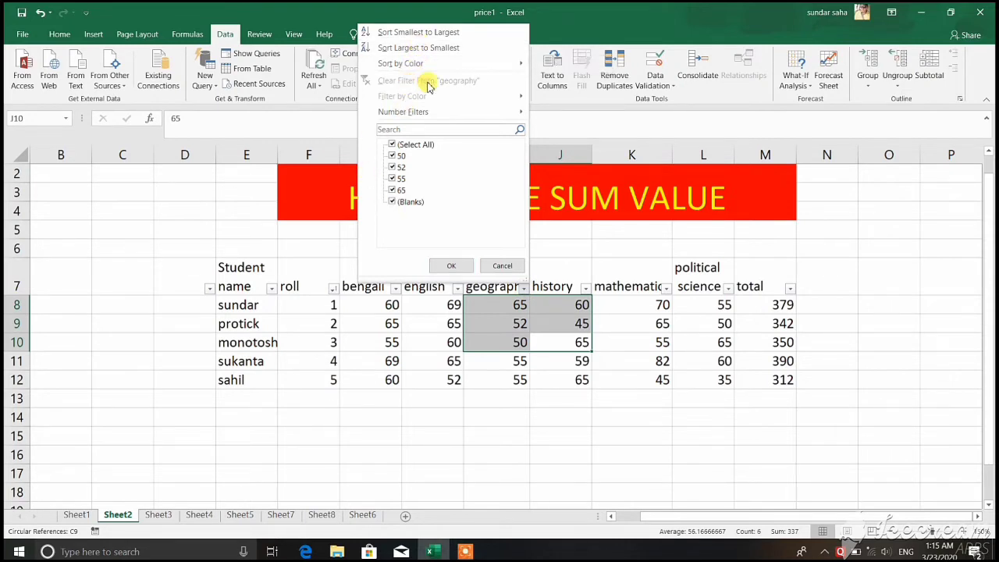
mouse_move(403, 111)
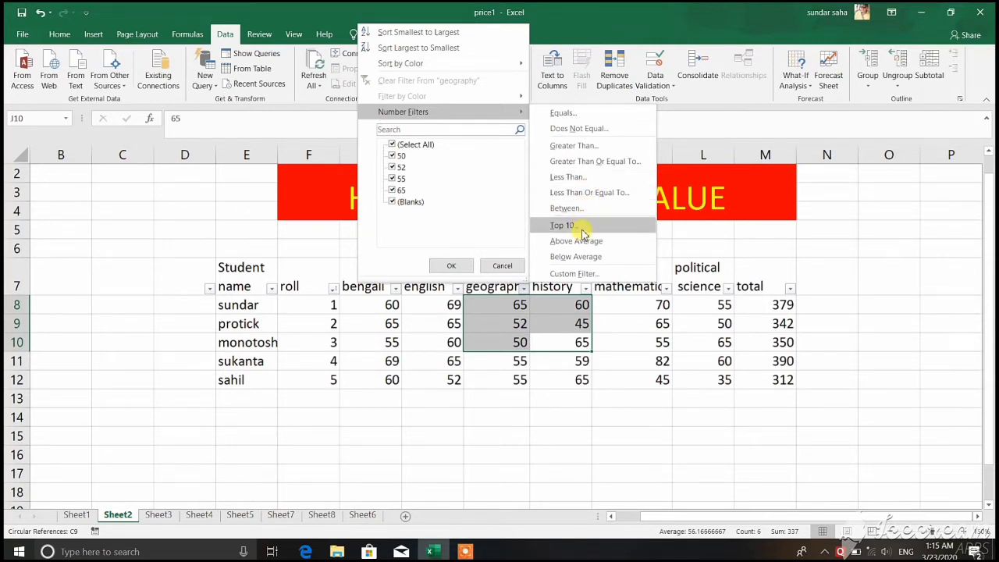
left_click(588, 147)
type("50")
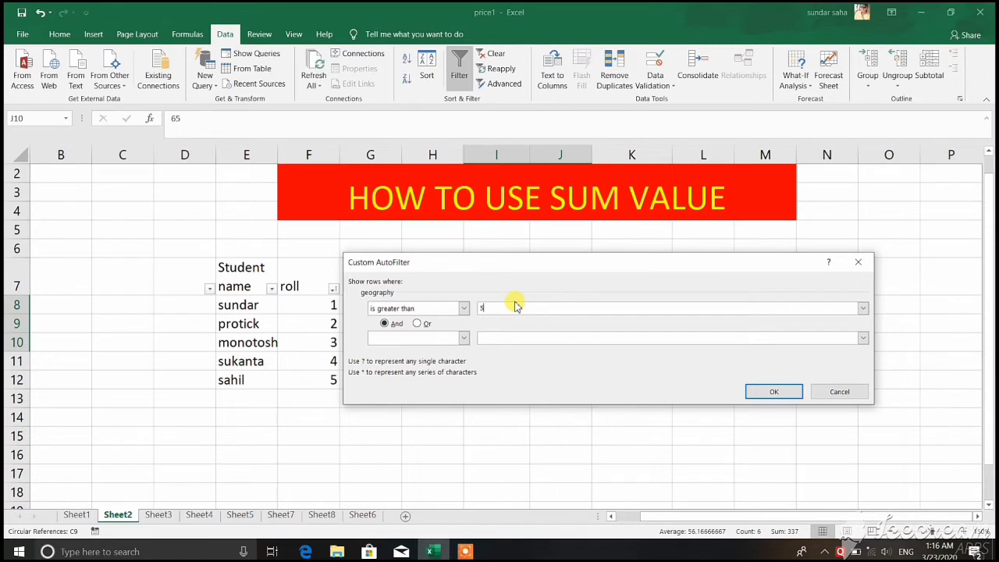
left_click(773, 392)
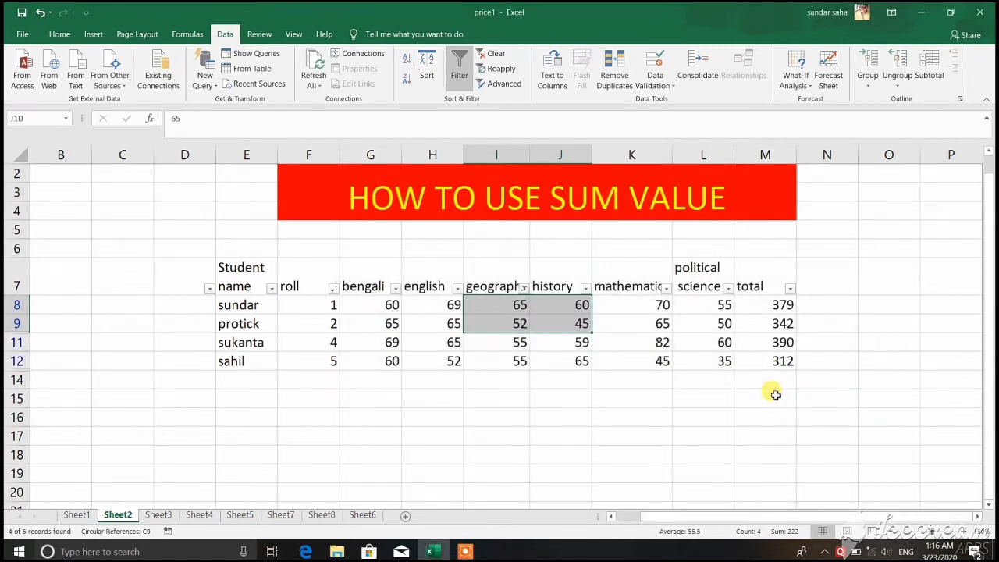
left_click(654, 395)
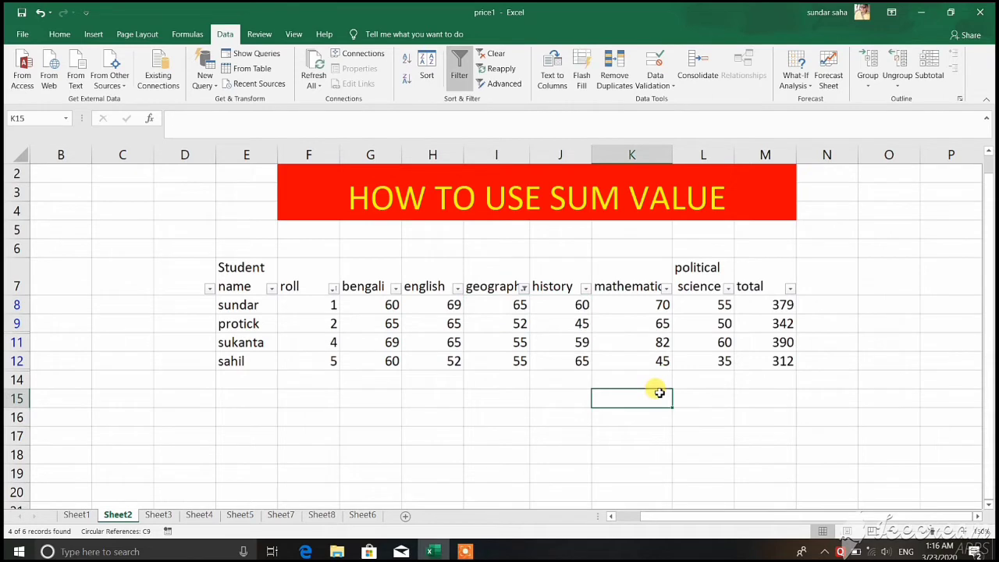
Step: Undo the geography filter to restore monotosh, and delete the banner title text in F2
left_click(770, 185)
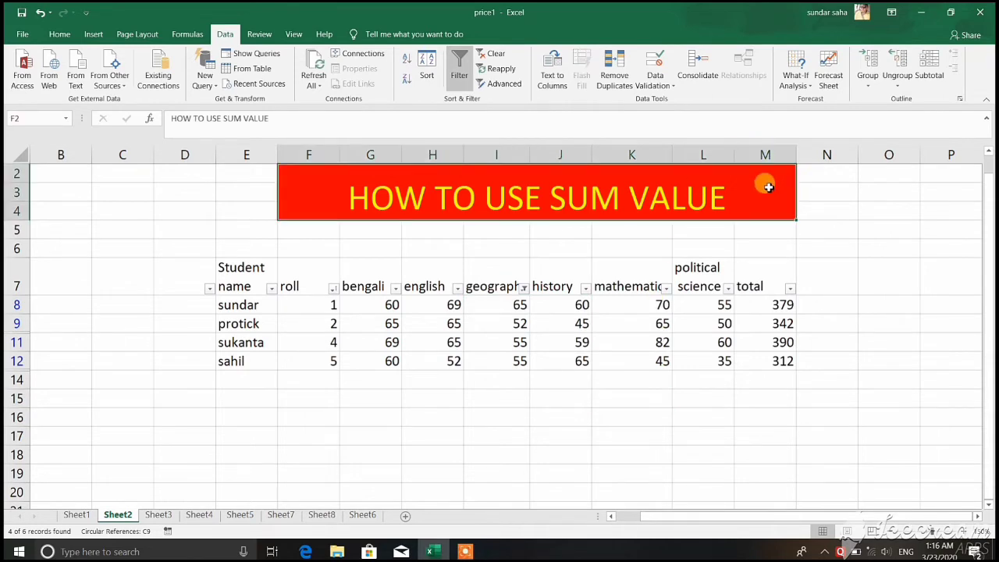
key("Delete")
left_click(724, 381)
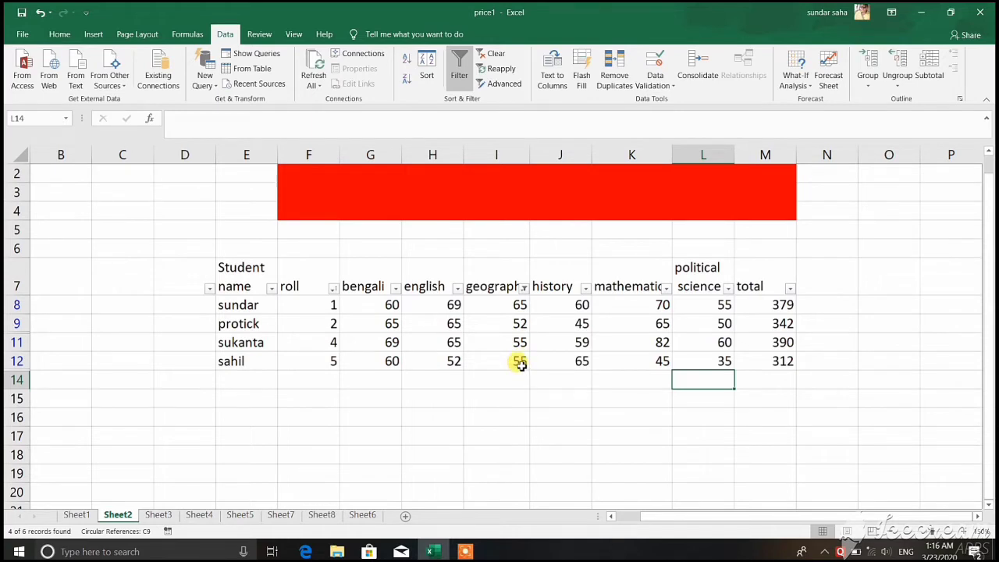
key("ctrl+z")
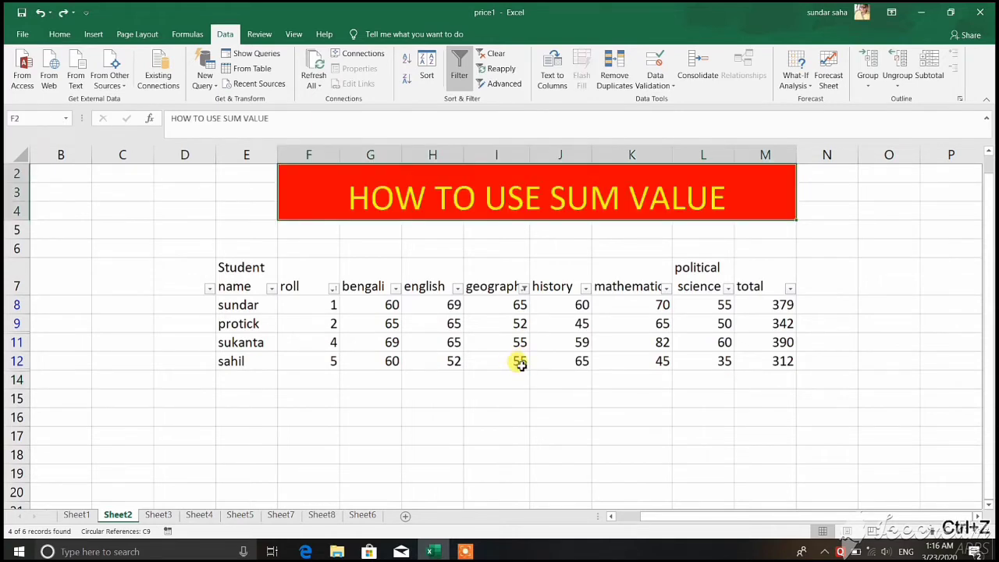
key("ctrl+z")
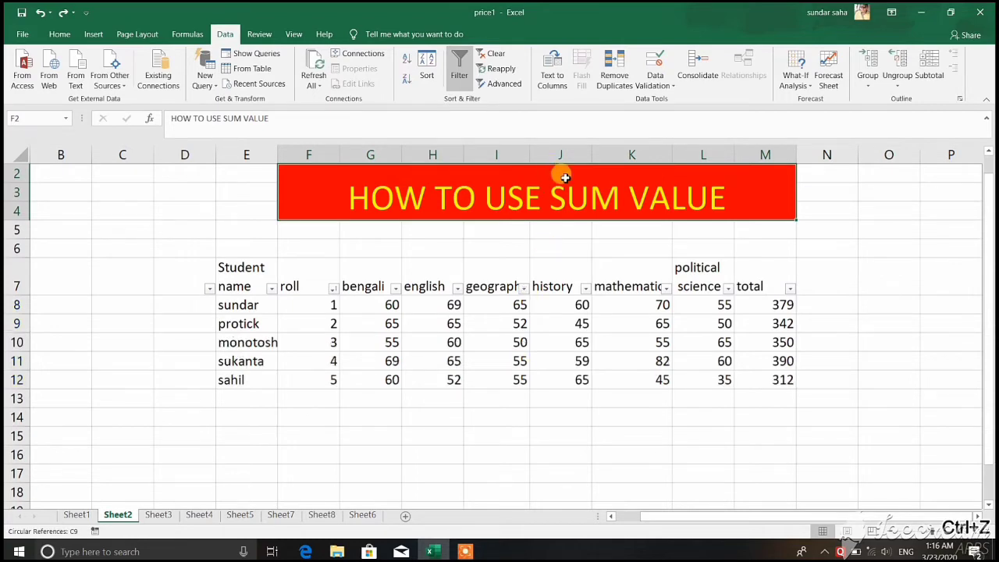
key("Delete")
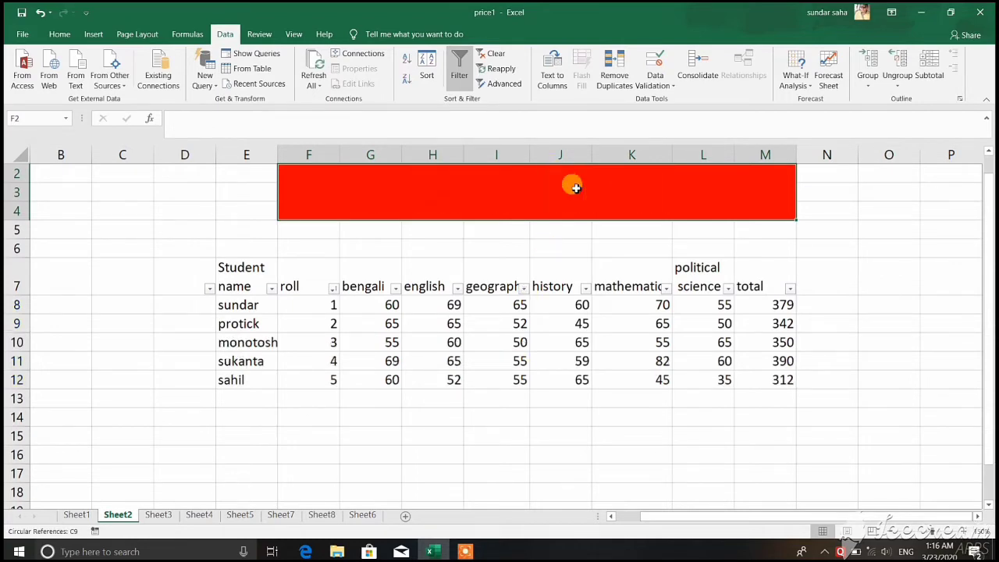
left_click(440, 456)
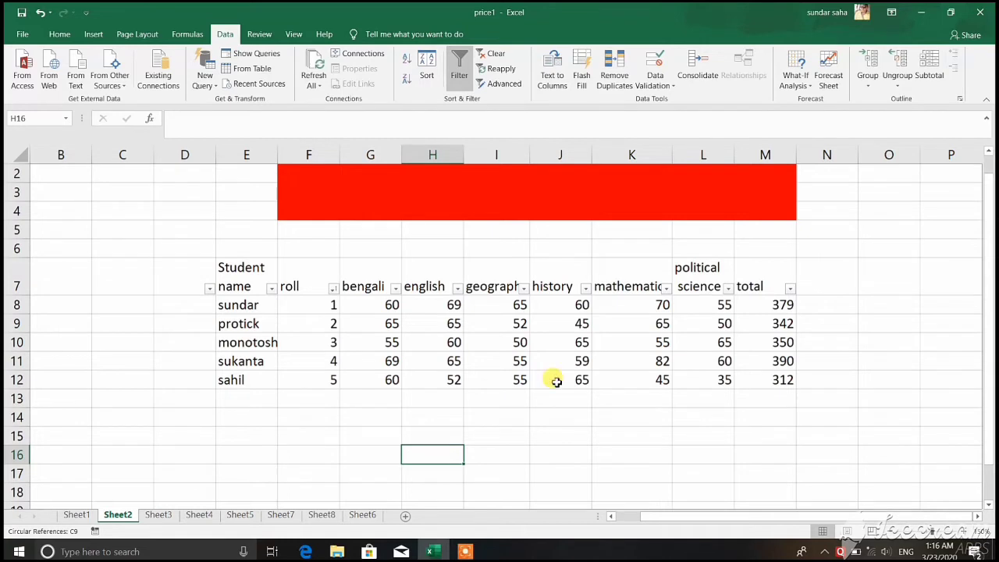
left_click(666, 288)
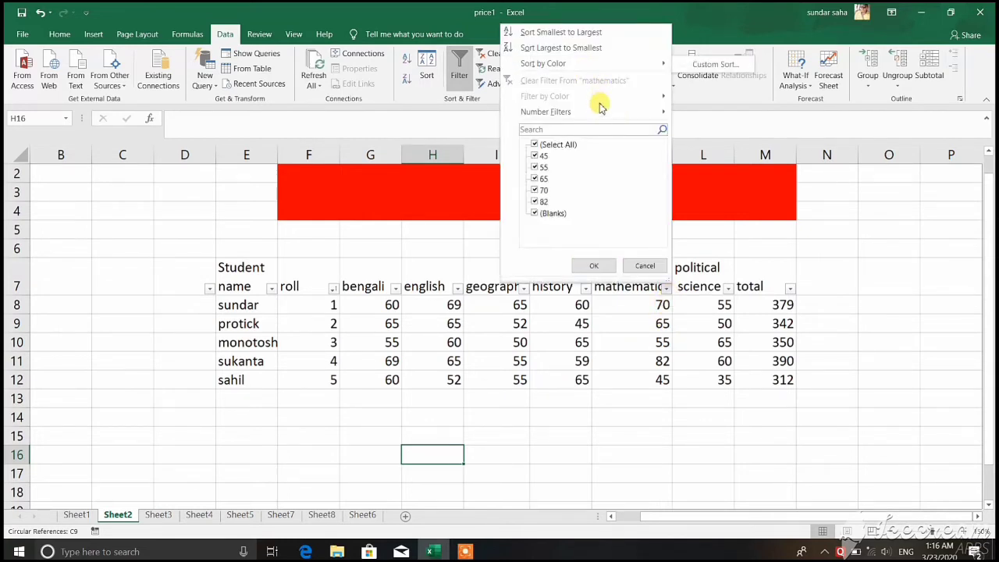
mouse_move(546, 112)
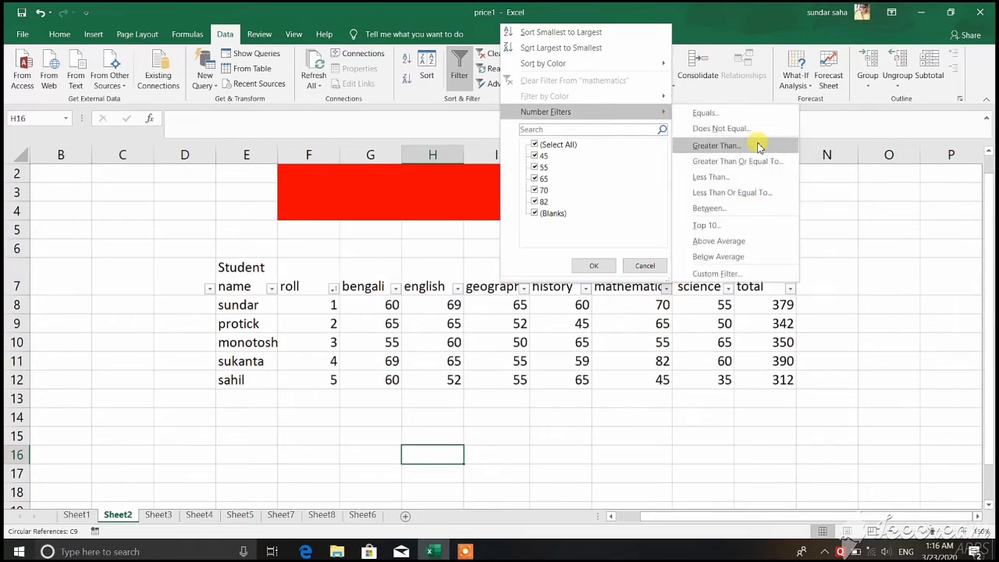
left_click(759, 145)
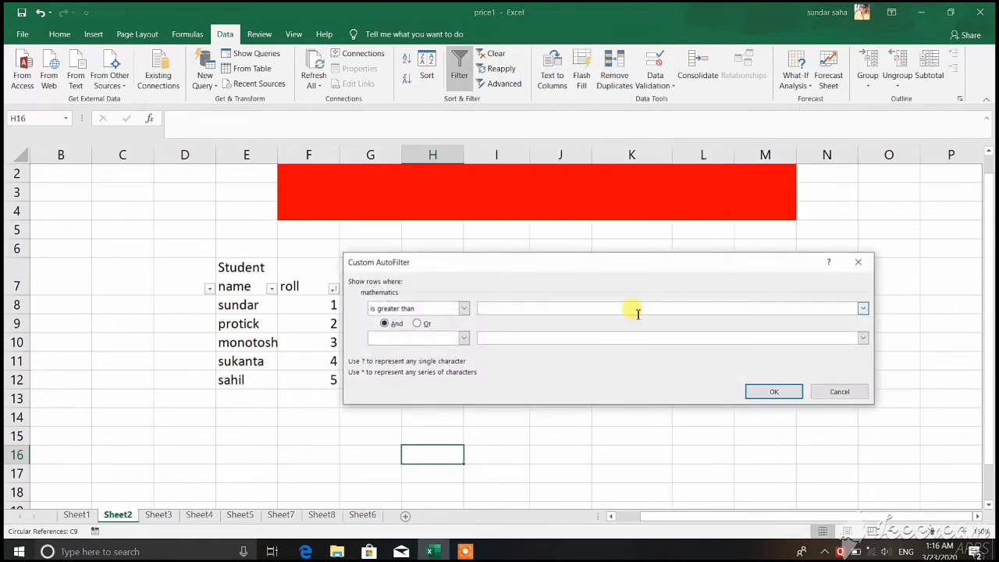
left_click(640, 307)
type("60")
key("Return")
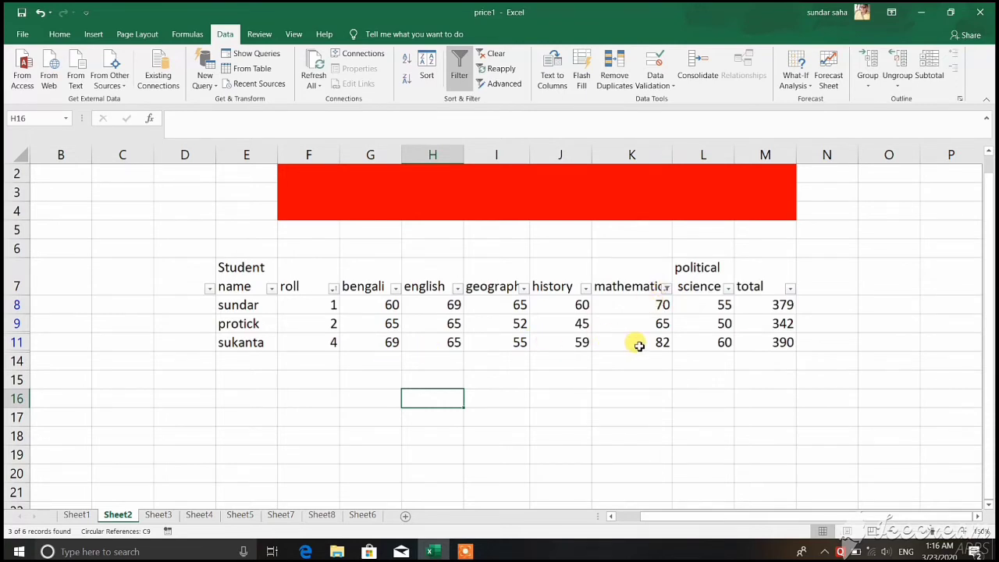
key("ctrl+z")
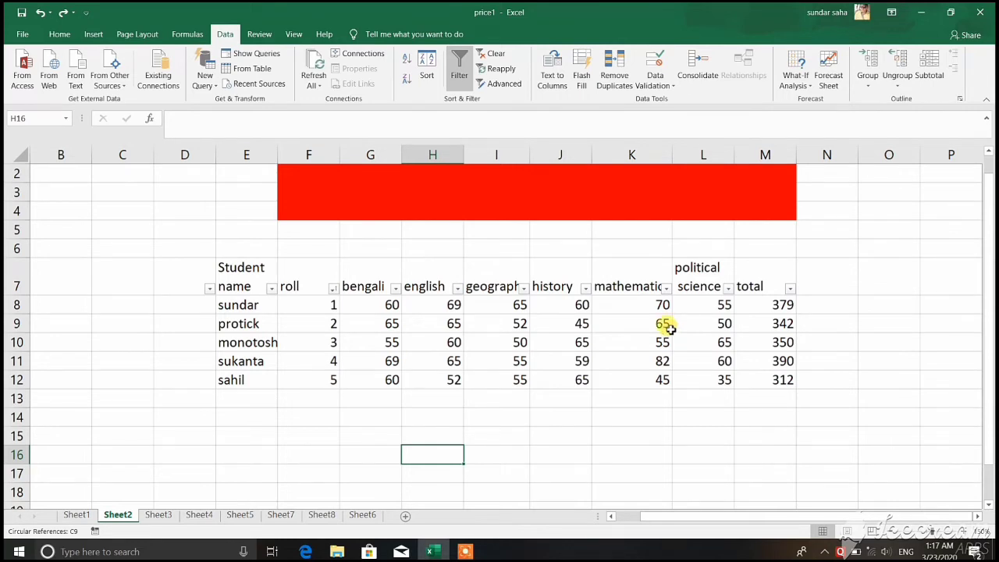
left_click(457, 288)
left_click(458, 289)
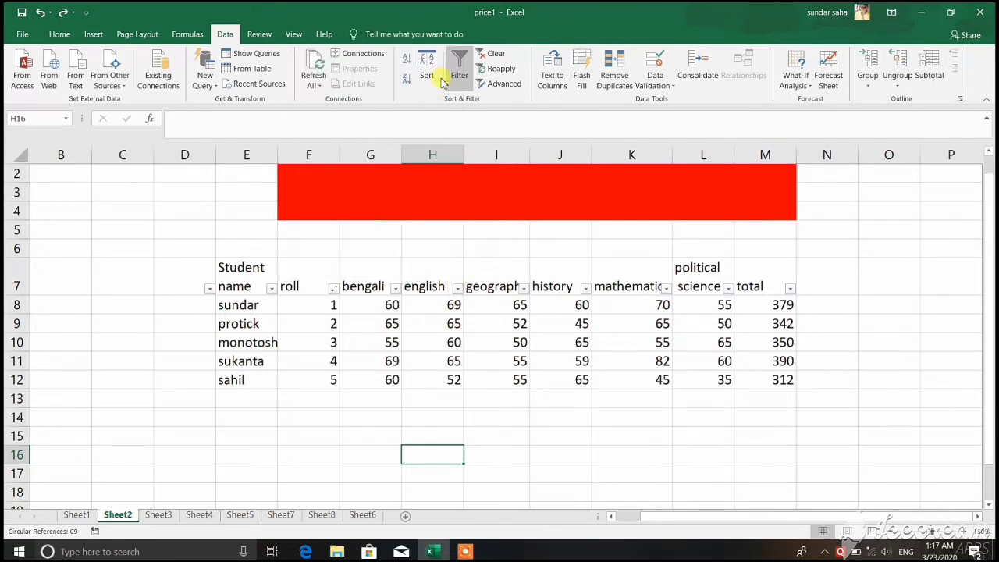
left_click(457, 288)
mouse_move(382, 111)
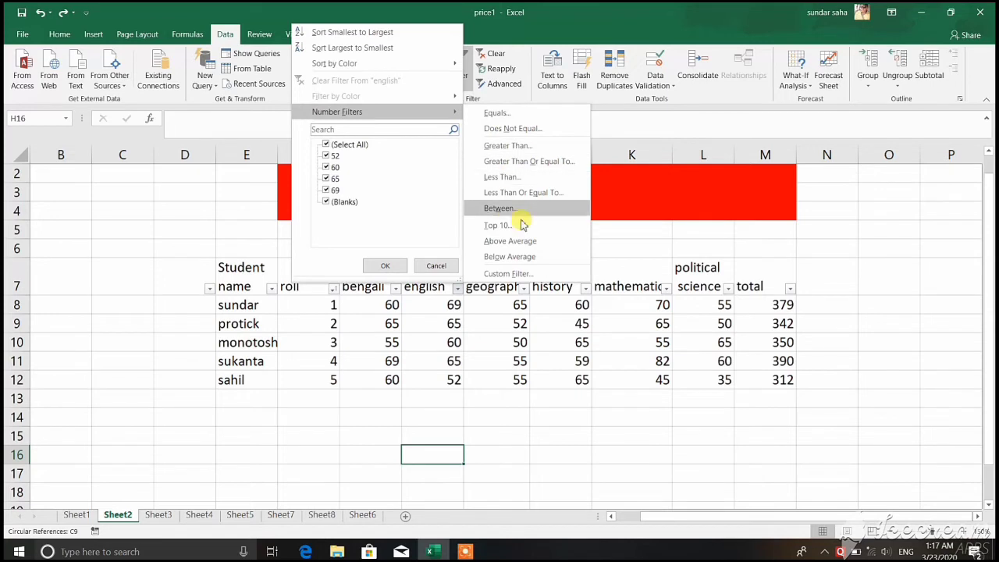
left_click(527, 177)
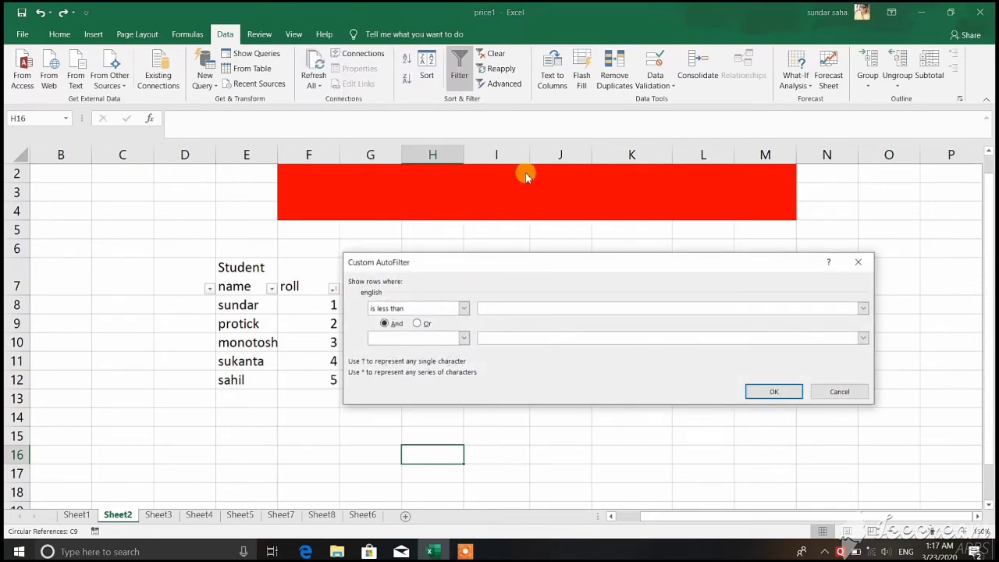
type("54")
left_click(790, 392)
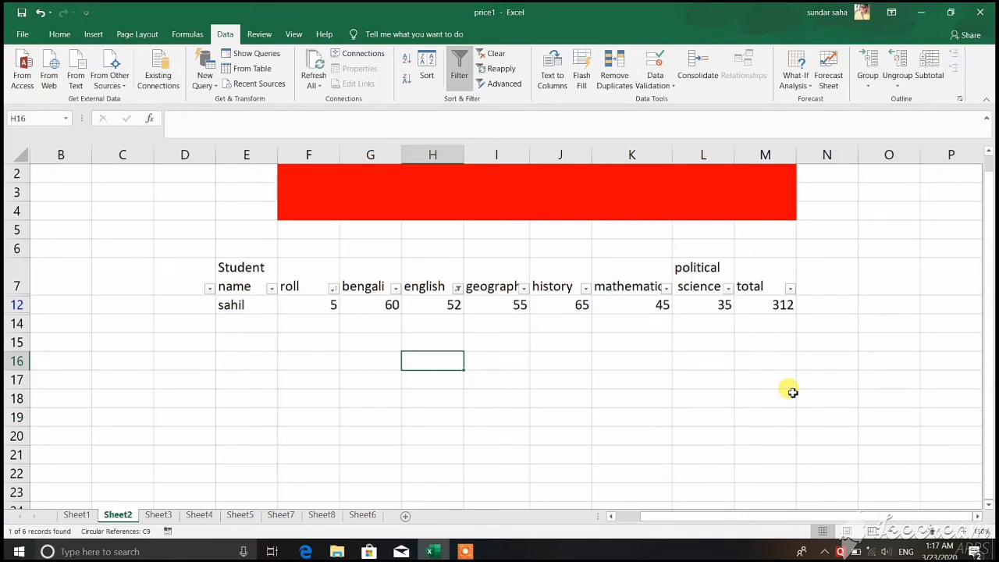
key("ctrl+z")
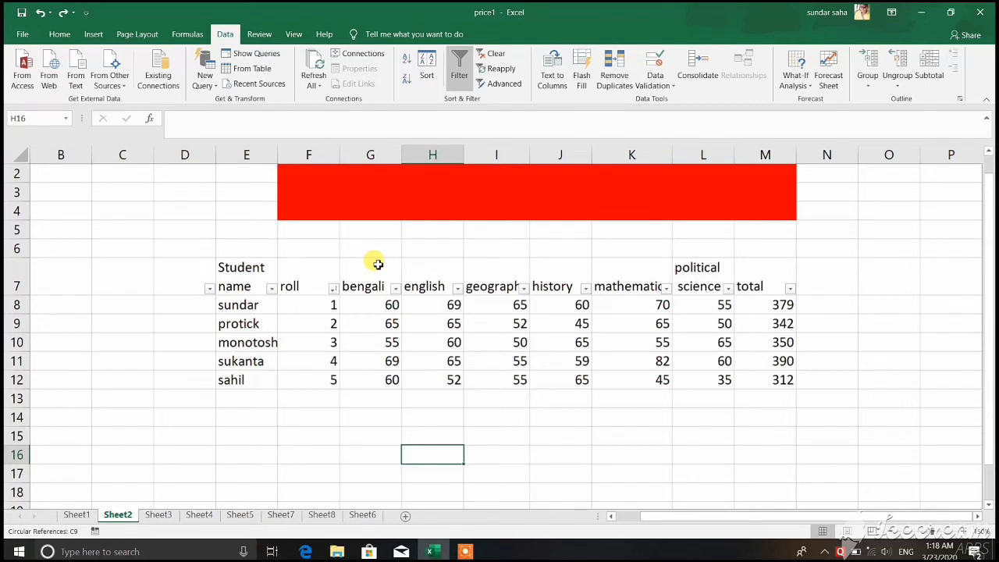
Step: Apply a bengali Less Than Or Equal To 55 filter, leaving only monotosh with total 350
left_click(396, 289)
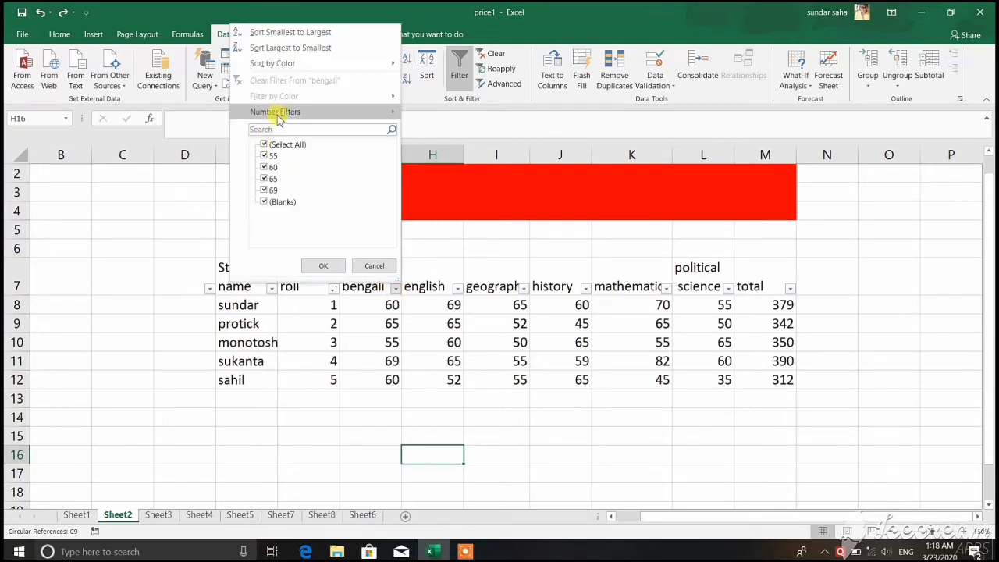
mouse_move(275, 112)
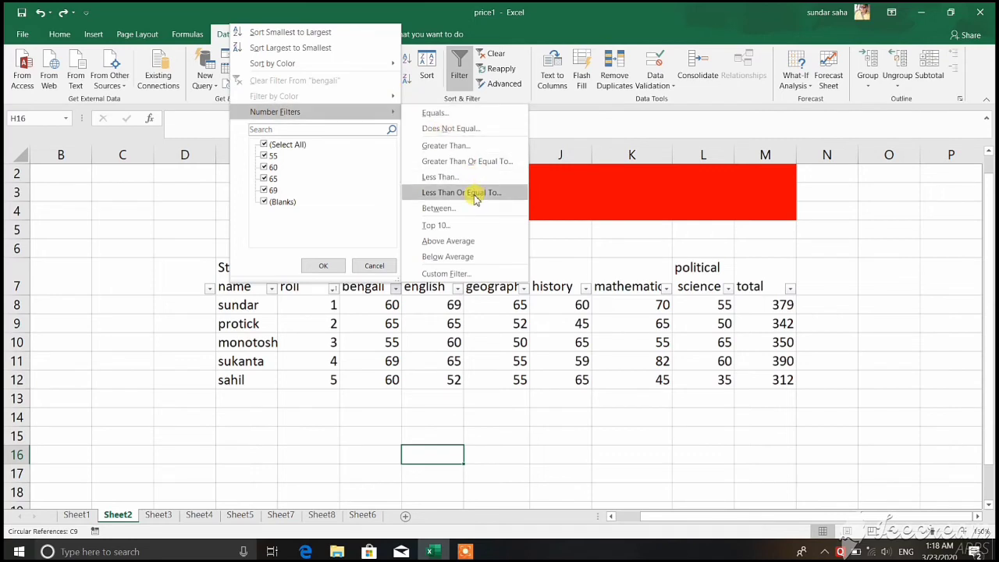
left_click(475, 198)
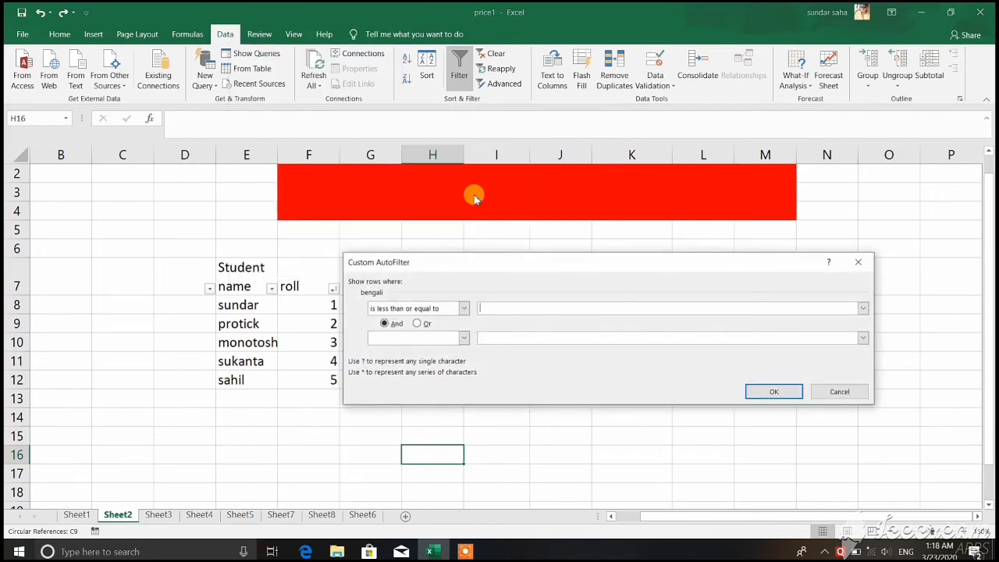
type("55")
key("Return")
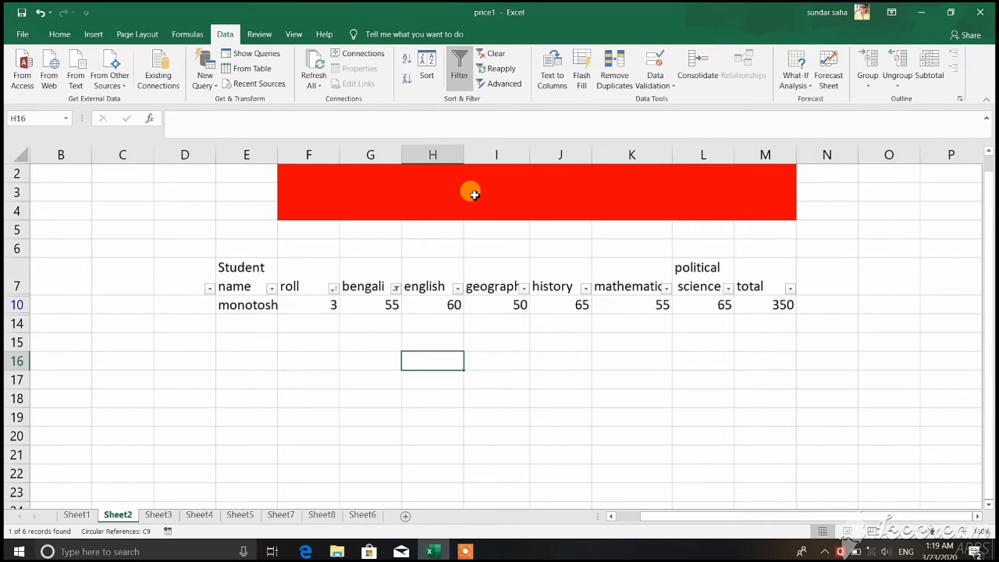
left_click(441, 552)
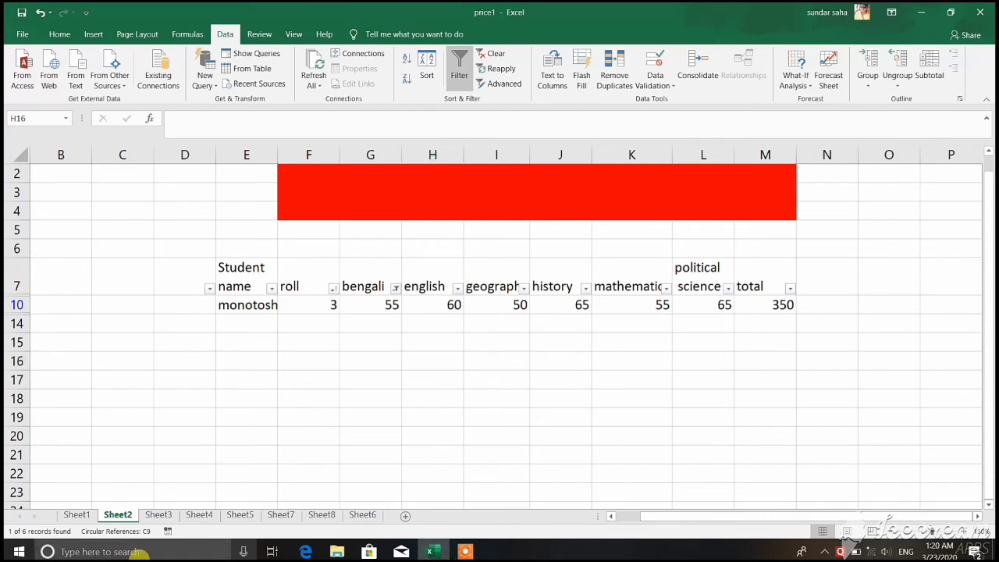
Step: Undo the bengali 55-or-less filter so sundar through sahil all show again
key("ctrl+z")
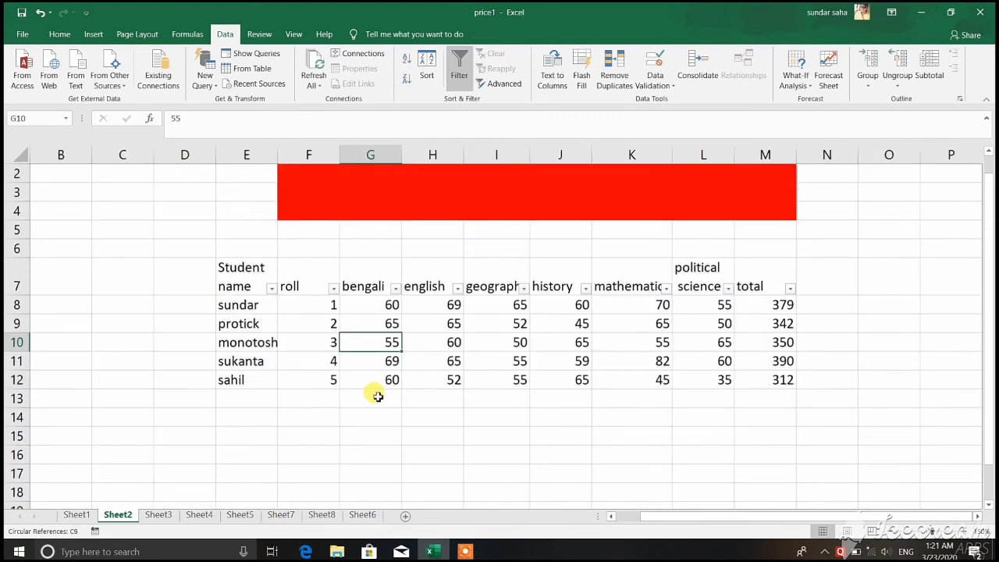
left_click(395, 288)
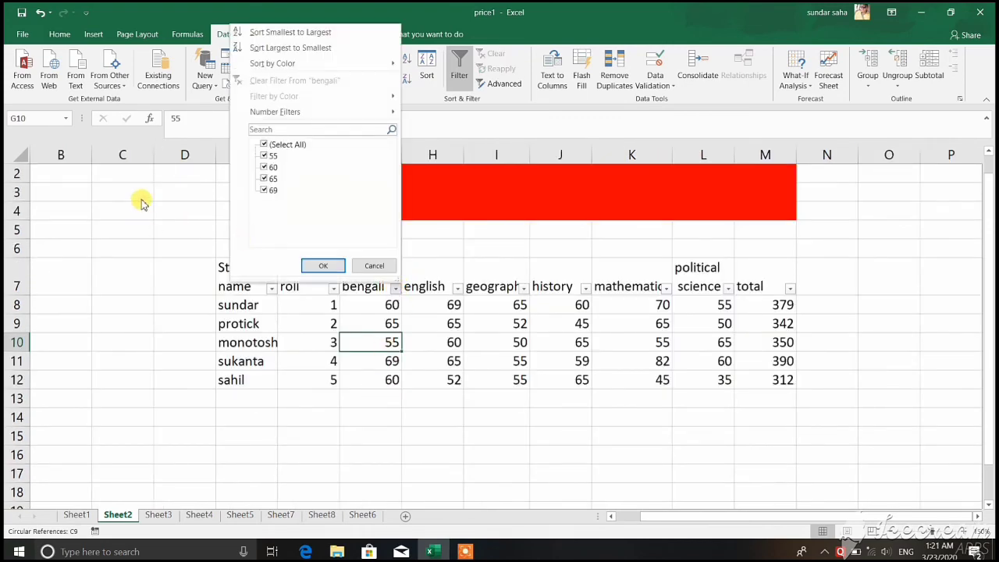